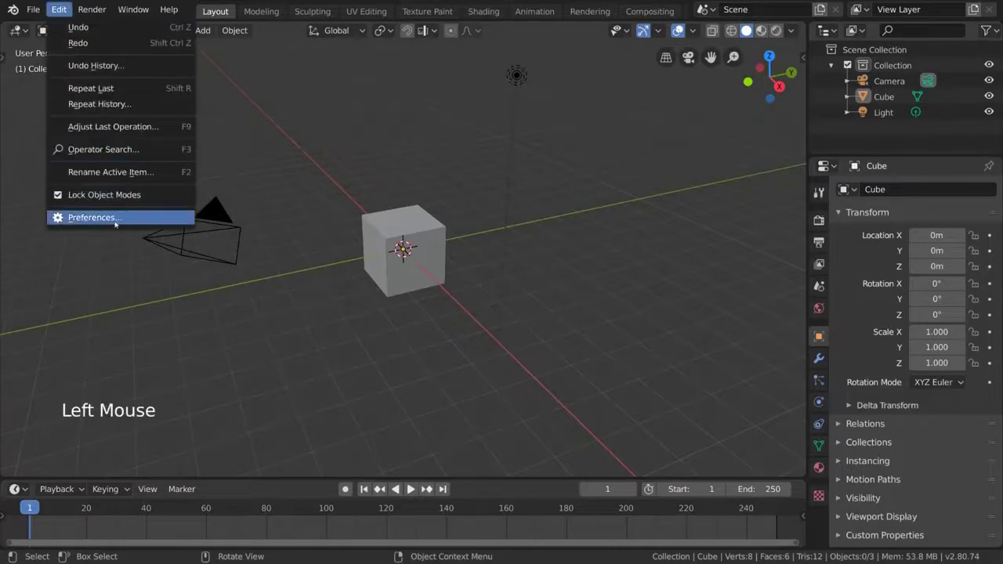
Set the keymap's Select With option to Right, close the preferences and select the cube.
click(251, 92)
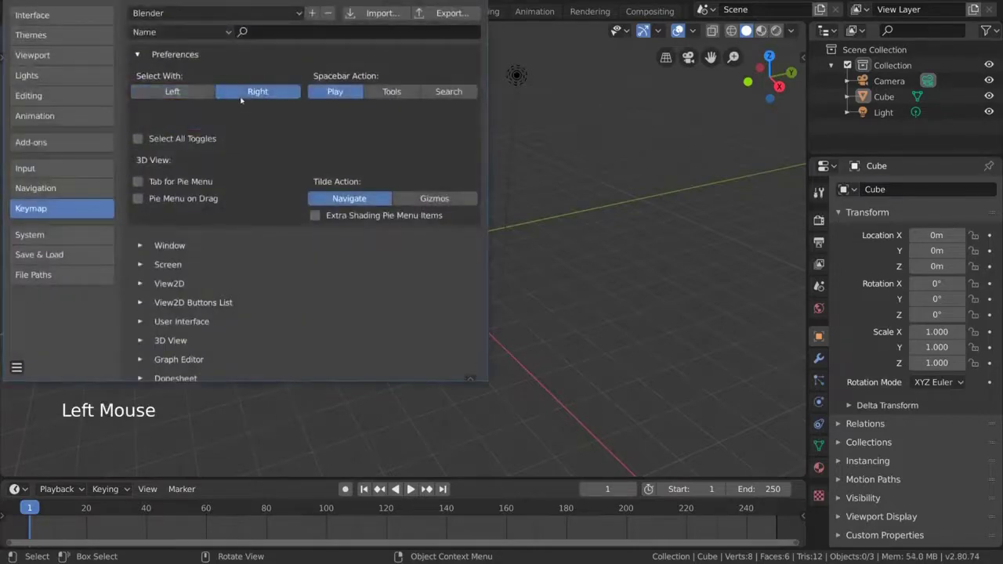
click(476, 2)
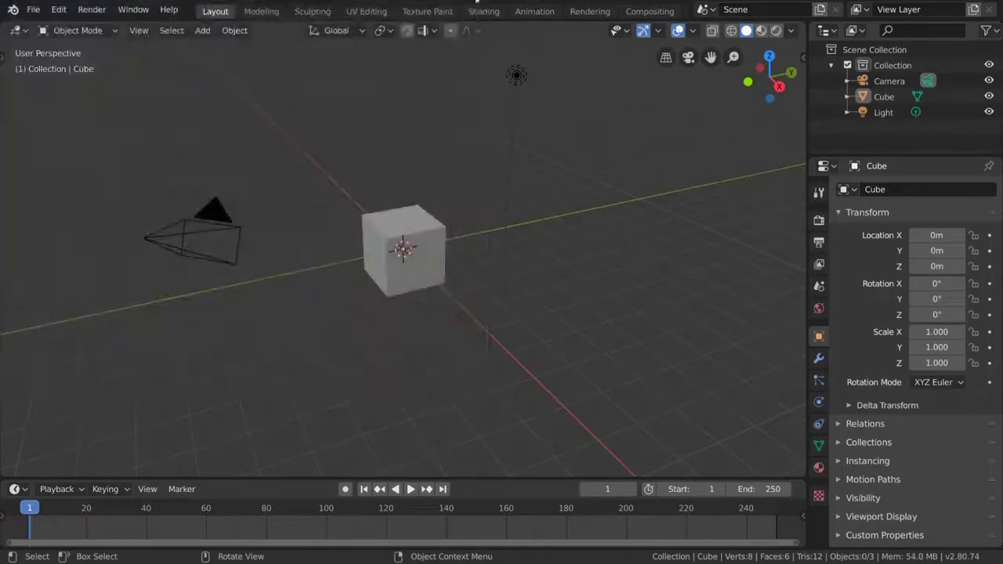
right_click(428, 230)
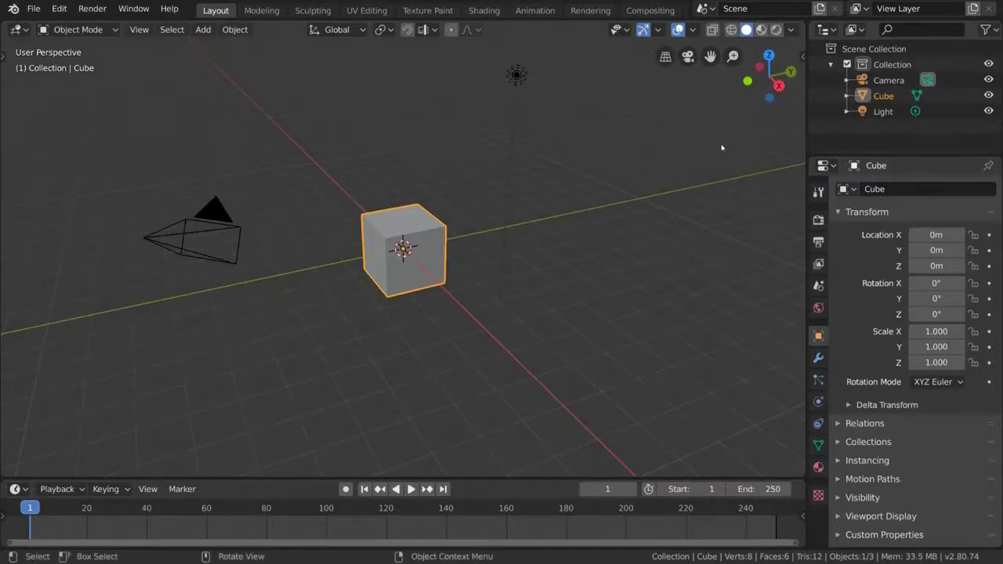
Align the viewport to the preset Z-axis viewpoint to look at the cube from directly above.
click(770, 57)
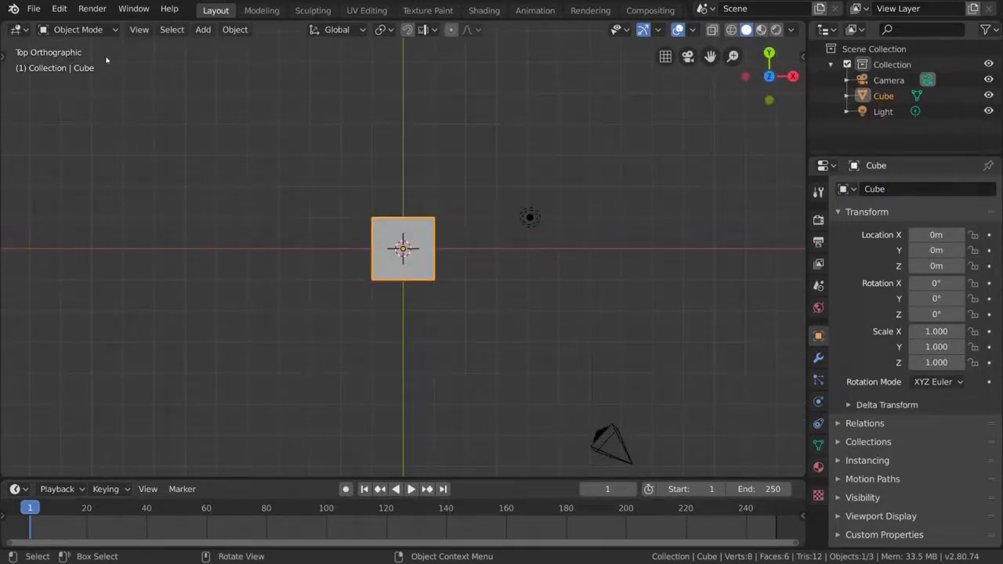
click(771, 56)
click(771, 56)
click(770, 53)
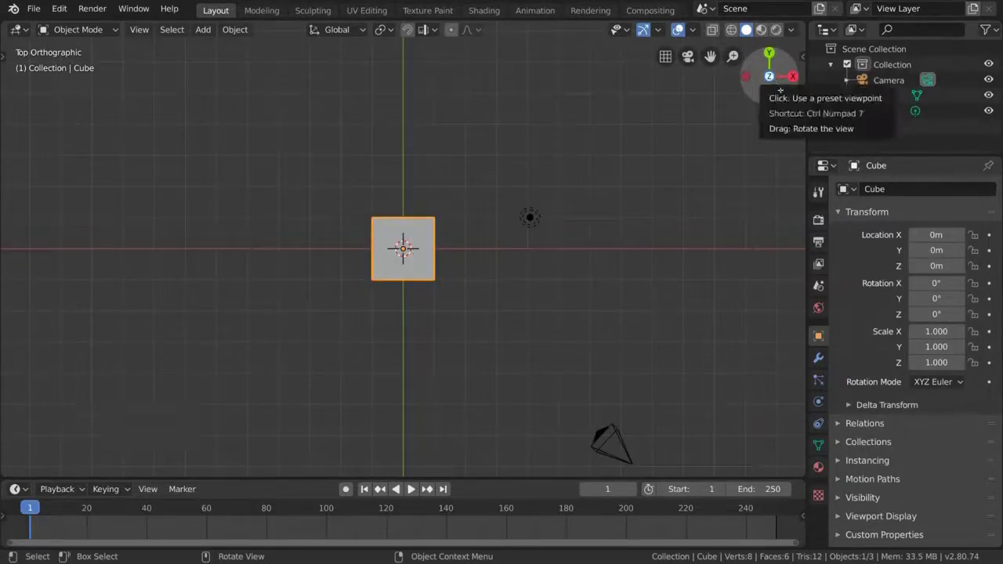
Orbit the viewport around the cube to view it from several perspective angles.
drag(776, 82, 756, 92)
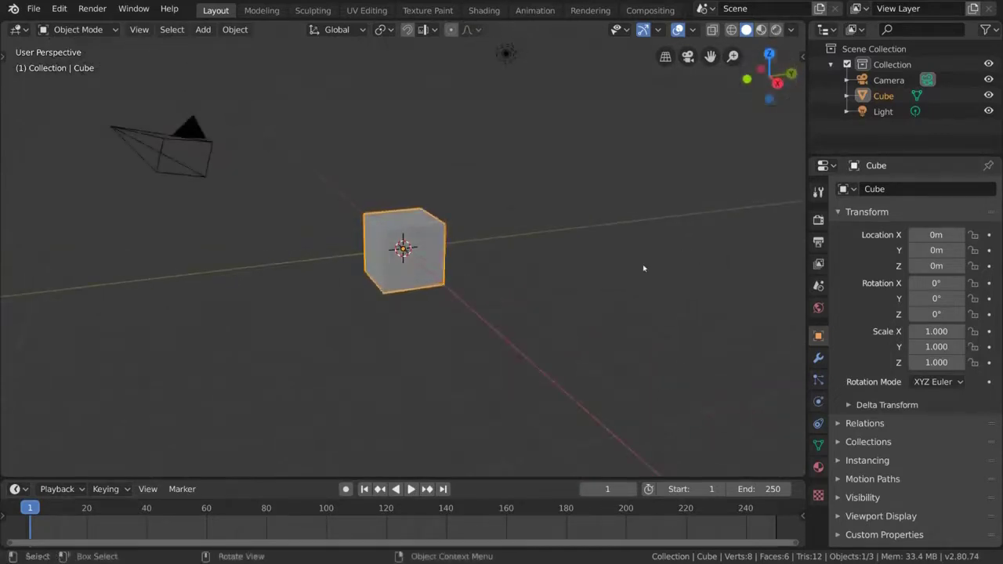
mouse_move(633, 265)
middle_down()
mouse_move(598, 267)
mouse_move(650, 257)
middle_up()
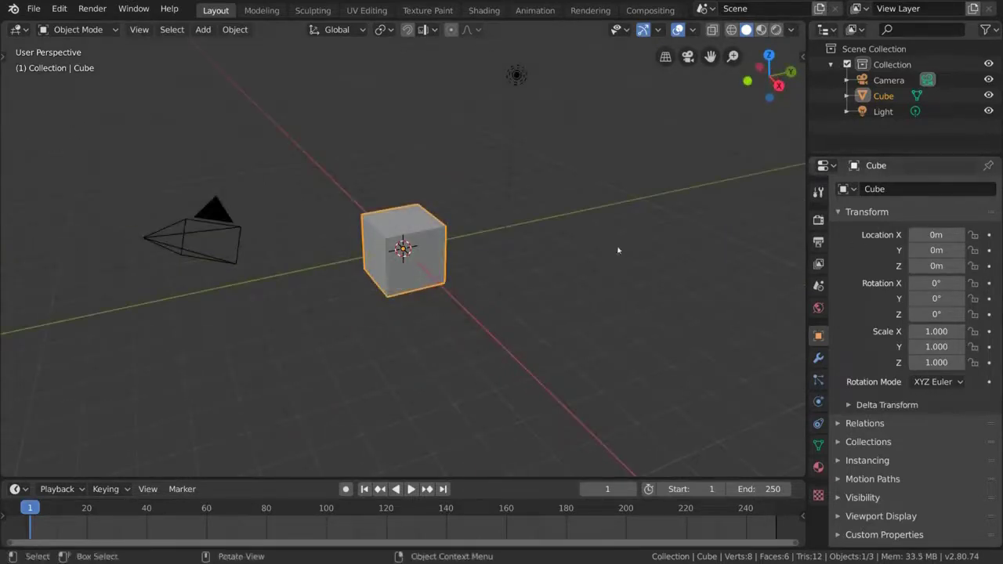
mouse_move(667, 307)
middle_down()
mouse_move(647, 339)
mouse_move(656, 320)
middle_up()
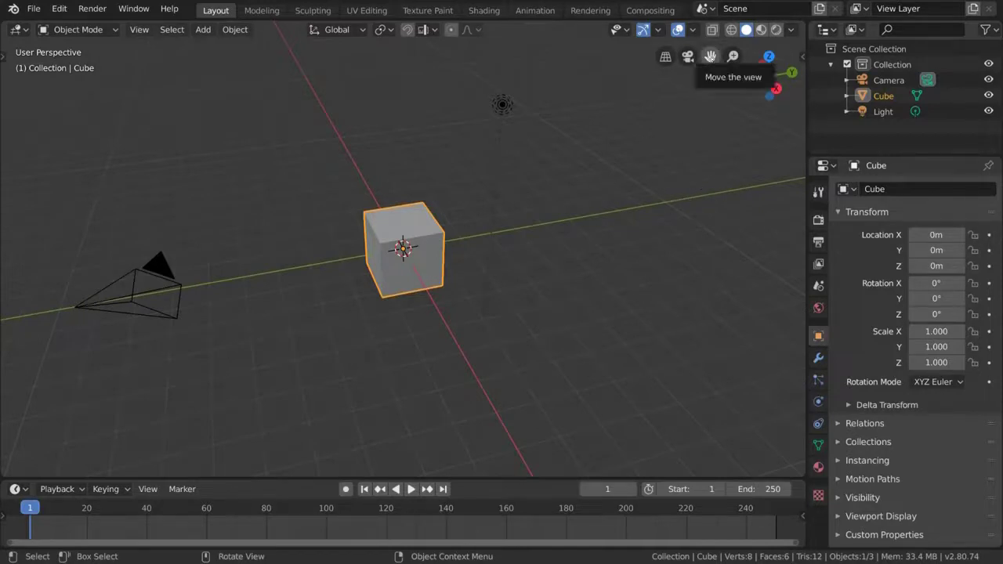
Pan the viewport so the cube sits off-centre, and orbit around the scene from there.
drag(711, 57, 360, 93)
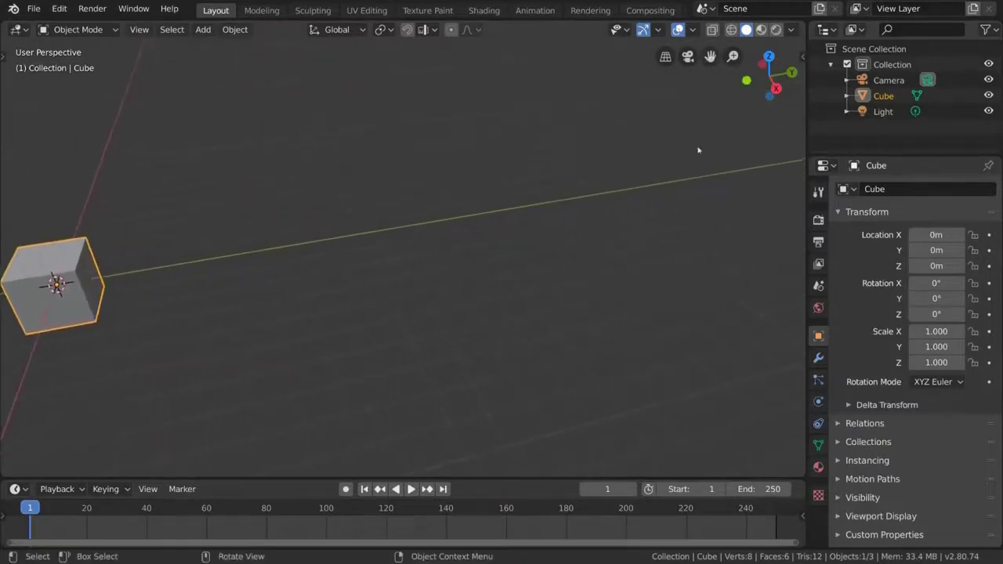
middle_drag(587, 226, 547, 263)
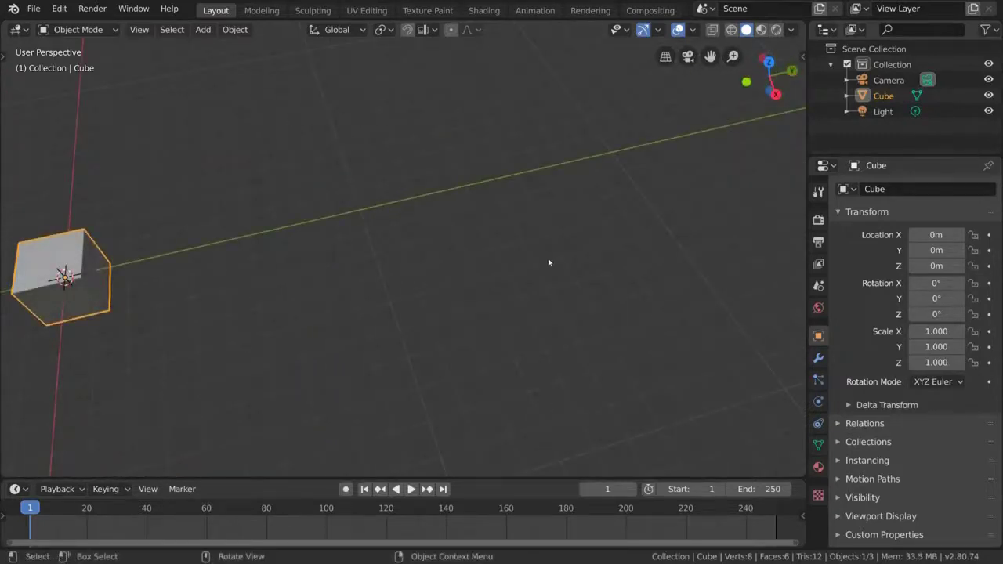
shift+middle_drag(462, 269, 447, 227)
Select the cube and centre the viewport on it with Frame Selected.
click(447, 226)
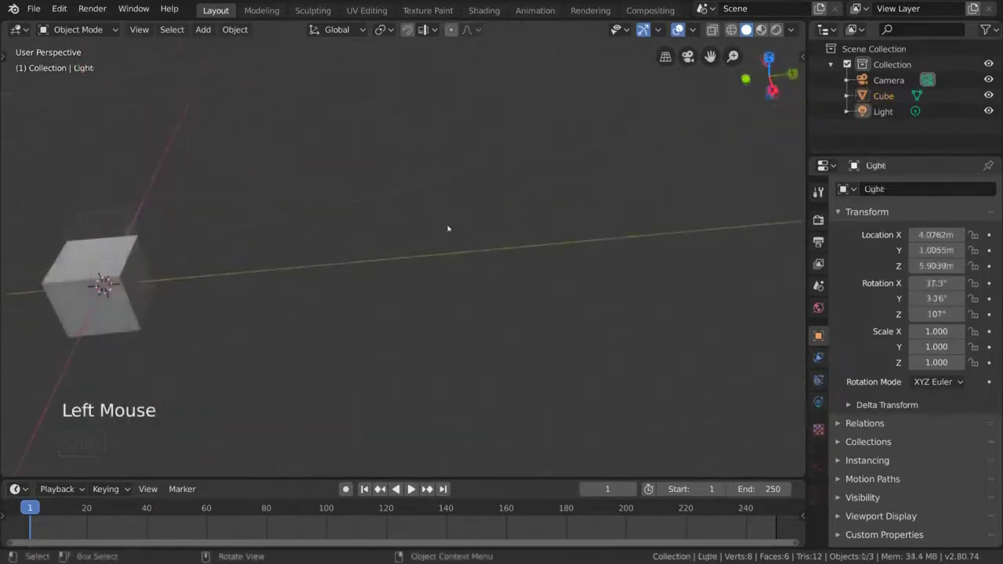
click(131, 260)
click(154, 274)
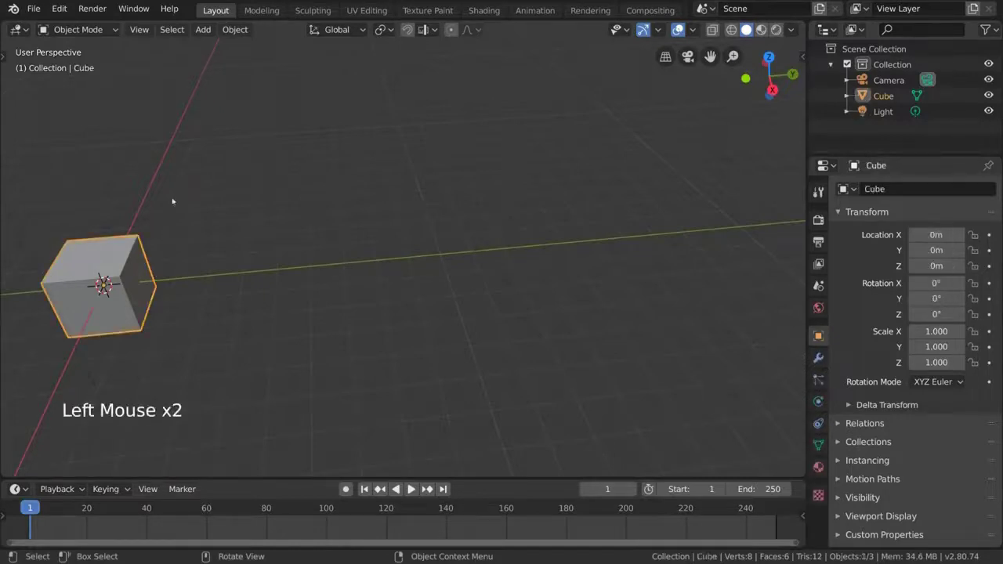
click(148, 35)
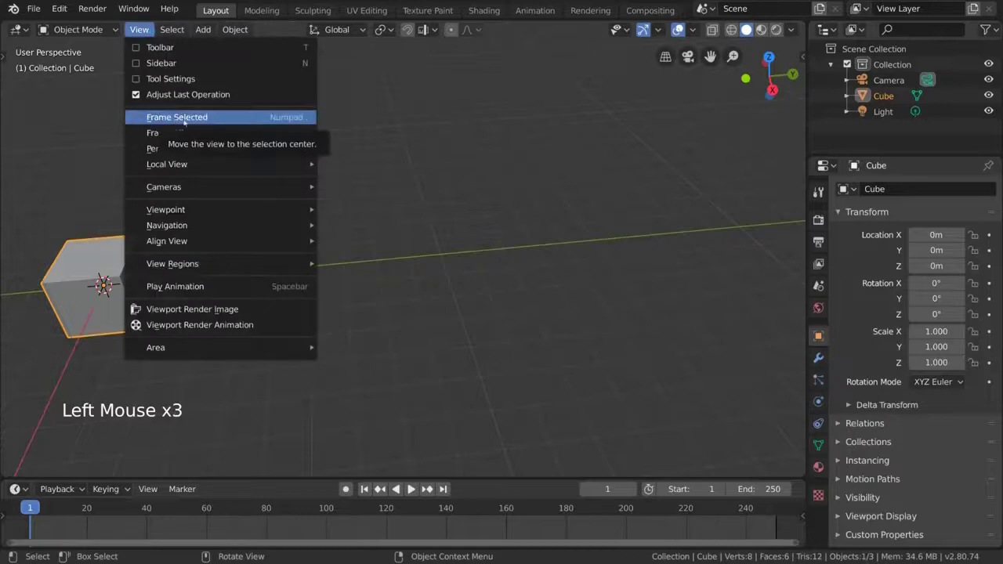
click(249, 119)
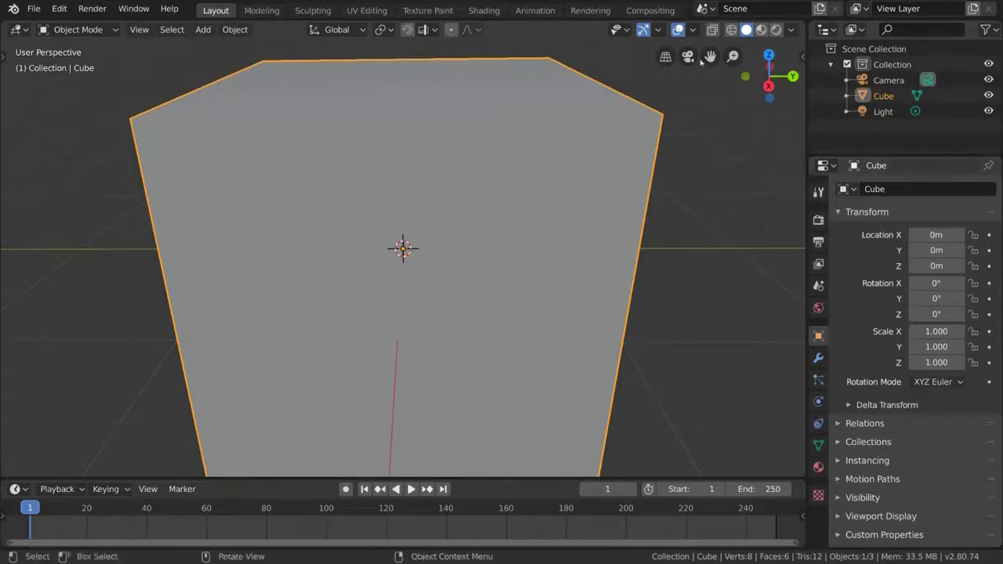
Zoom the viewport in and out on the framed cube.
click(733, 55)
drag(733, 56, 733, 117)
scroll(613, 304, up, 6)
scroll(613, 304, down, 6)
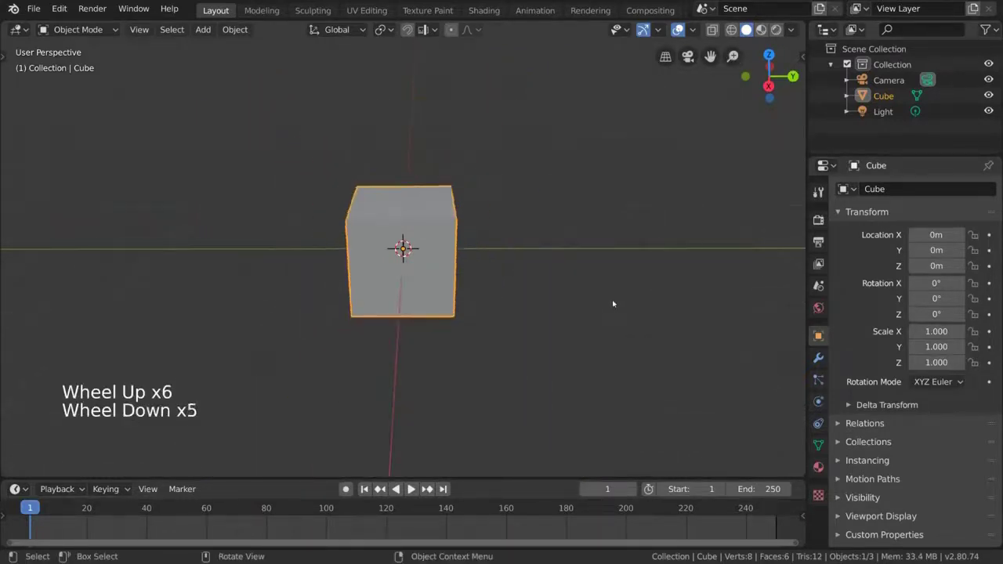
scroll(614, 304, up, 6)
scroll(613, 303, down, 5)
scroll(613, 304, up, 5)
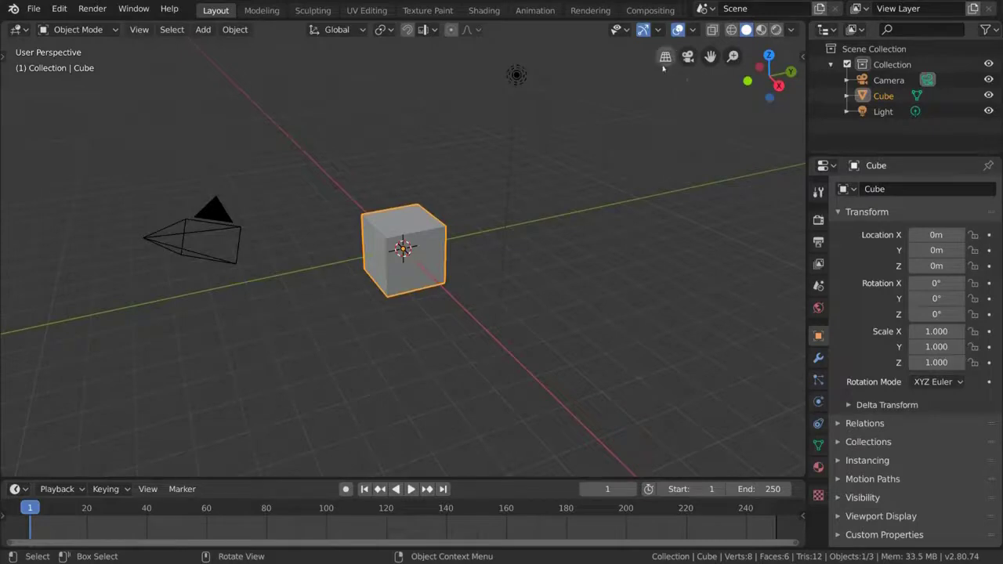
Look at the cube through the scene camera twice, returning to the user perspective view each time.
click(690, 61)
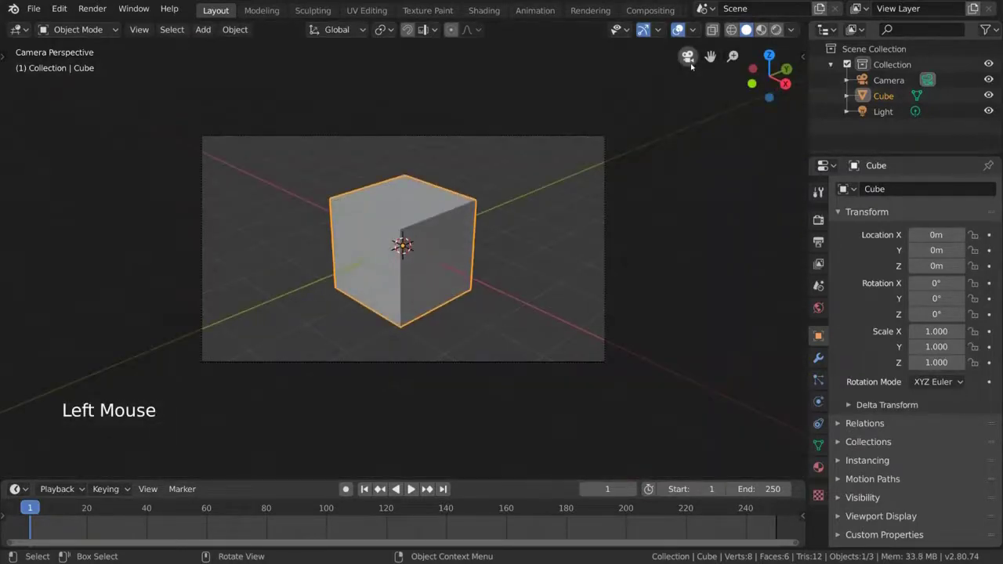
click(690, 63)
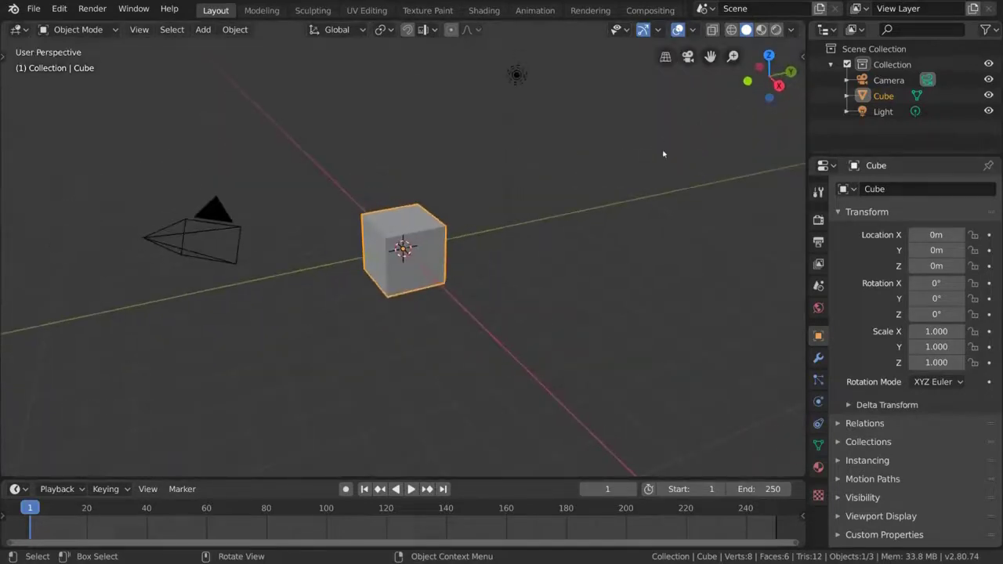
key(KP_0)
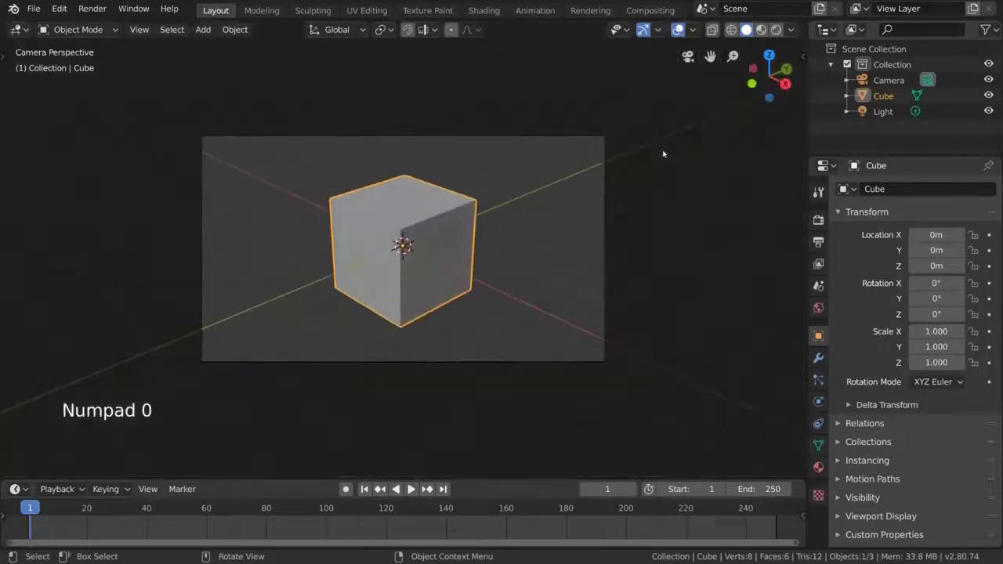
key(KP_0)
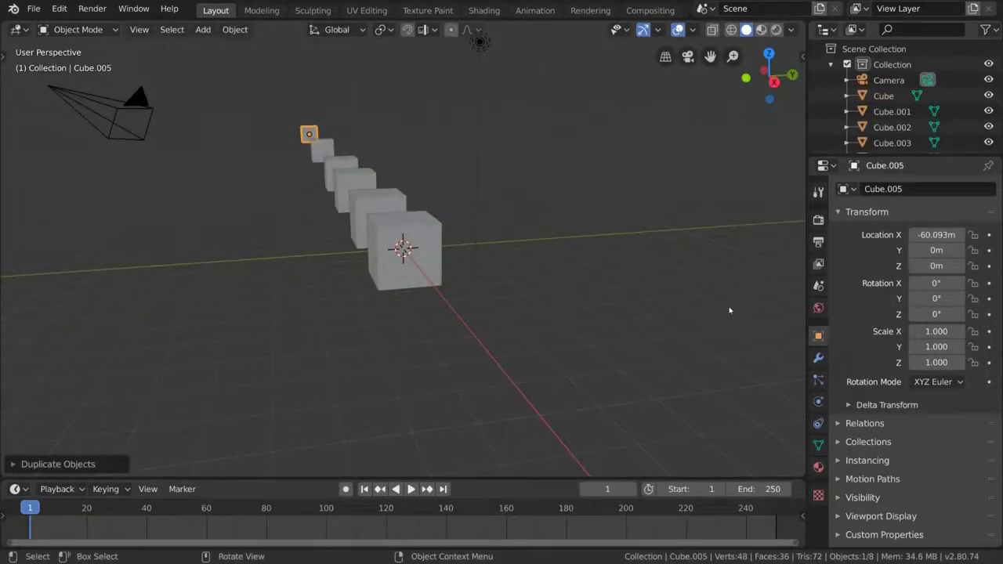
View the row of duplicated cubes in orthographic projection, and return to perspective projection.
mouse_move(649, 253)
middle_down()
mouse_move(651, 264)
mouse_move(656, 235)
middle_up()
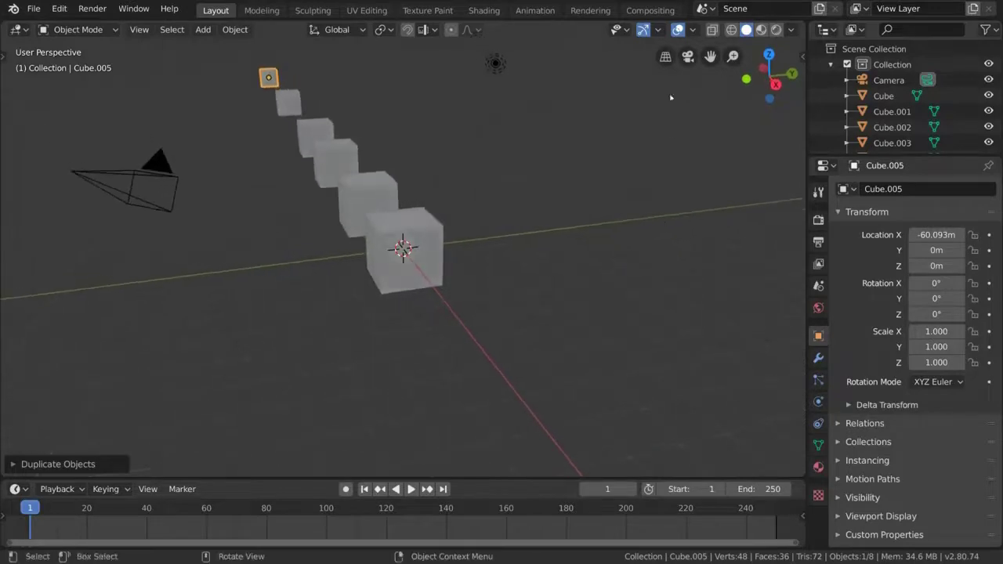
click(667, 57)
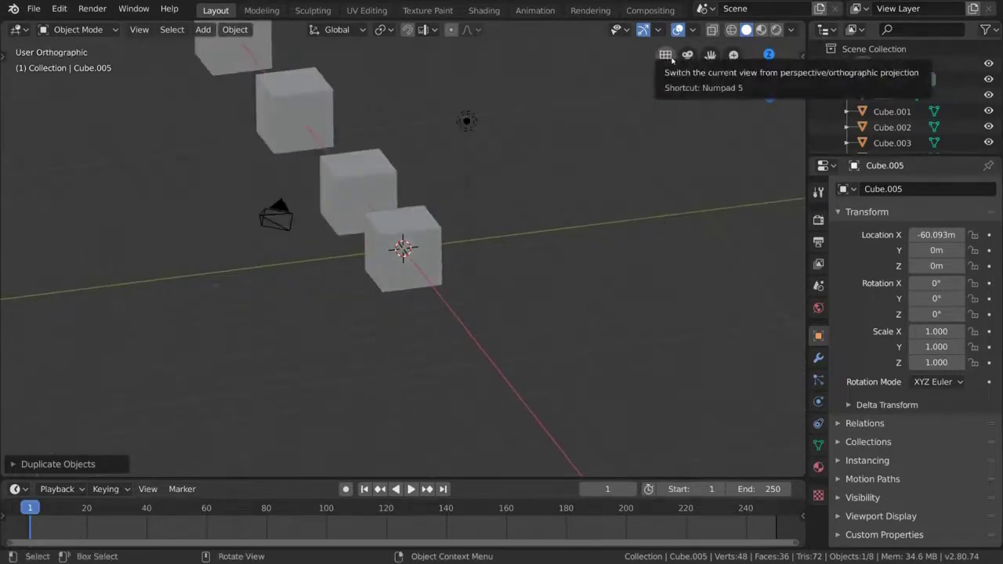
click(672, 59)
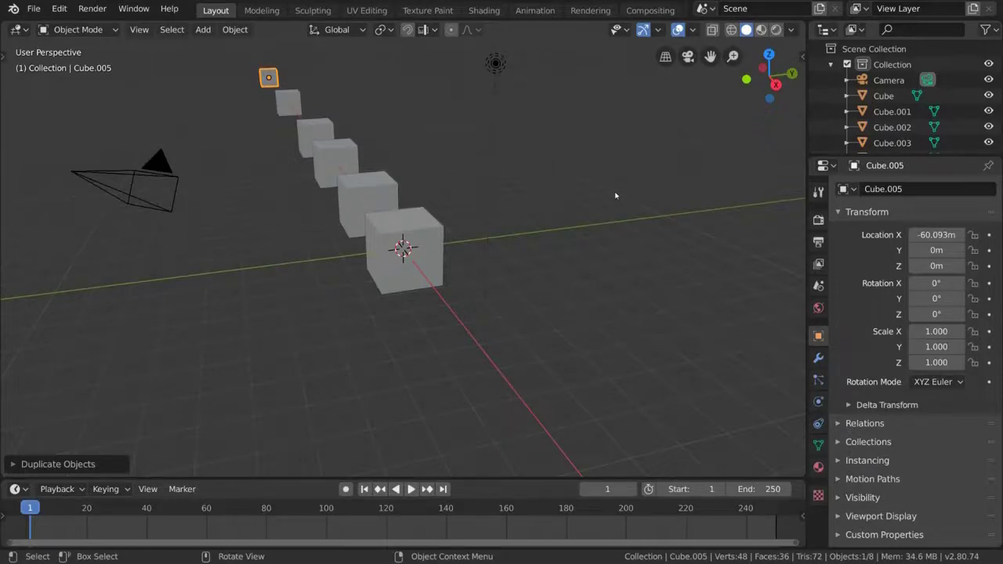
Switch the viewport to orthographic projection and examine the row of cubes from different angles and distances.
mouse_move(612, 195)
middle_down()
mouse_move(577, 190)
mouse_move(605, 208)
middle_up()
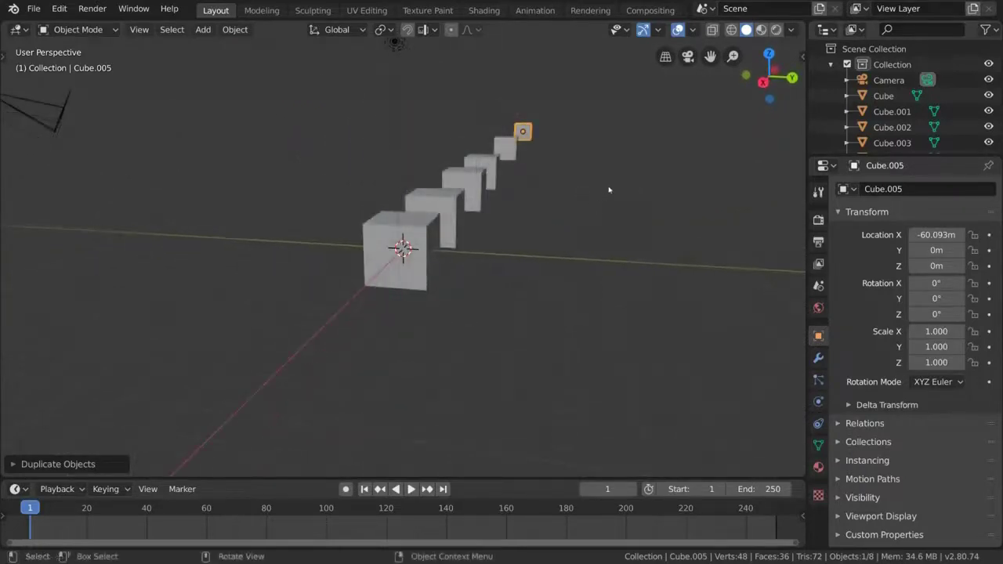
click(666, 56)
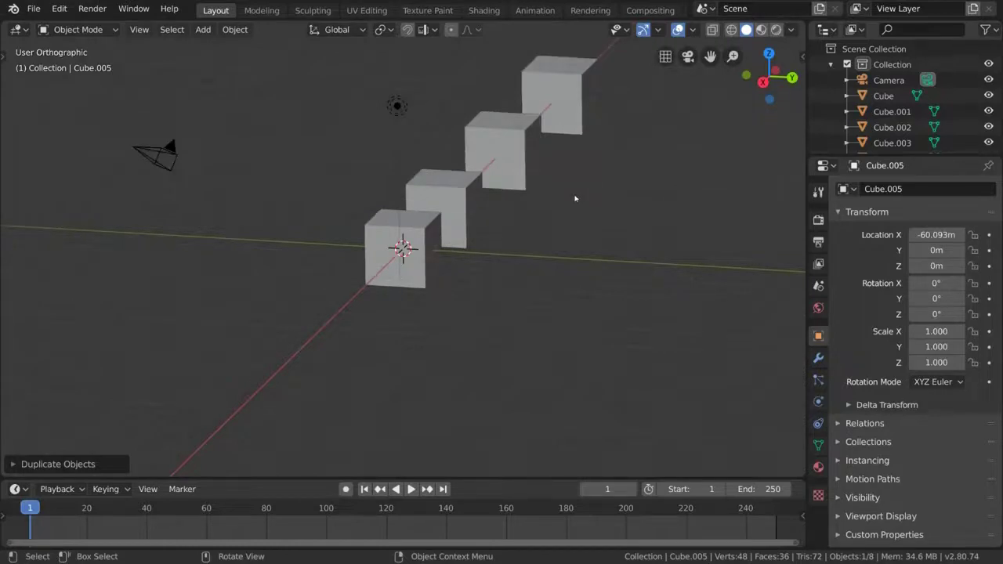
scroll(584, 208, down, 3)
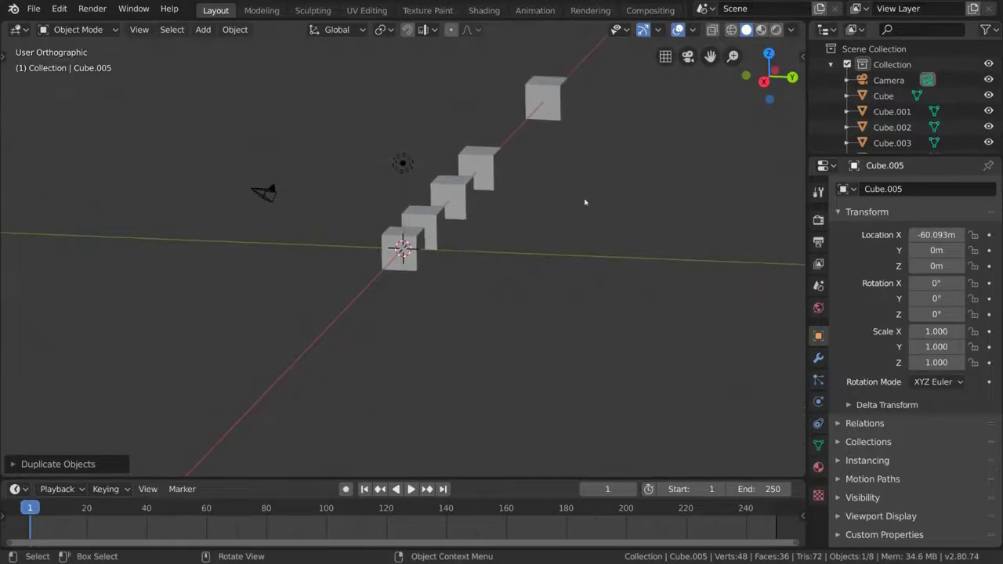
middle_drag(589, 206, 612, 212)
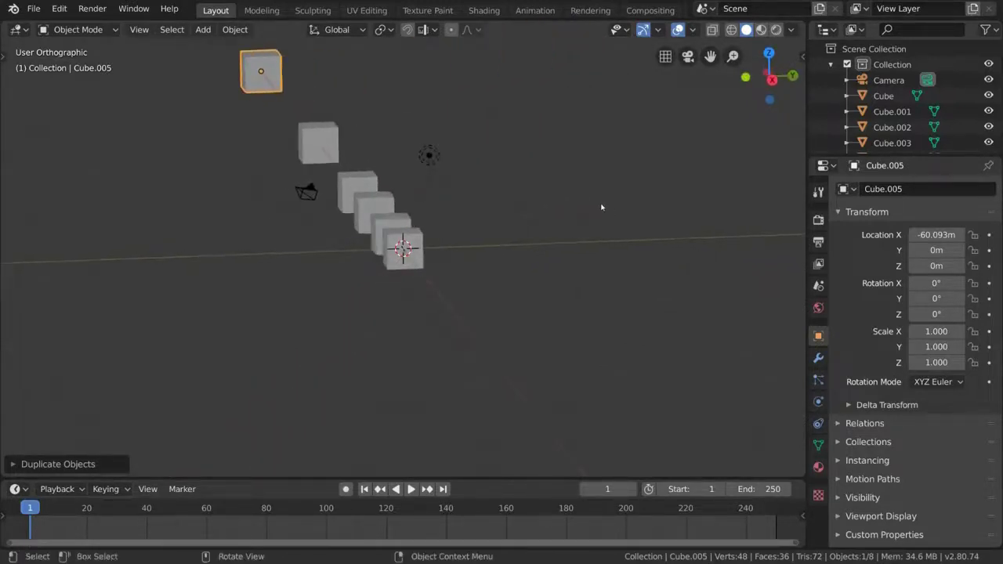